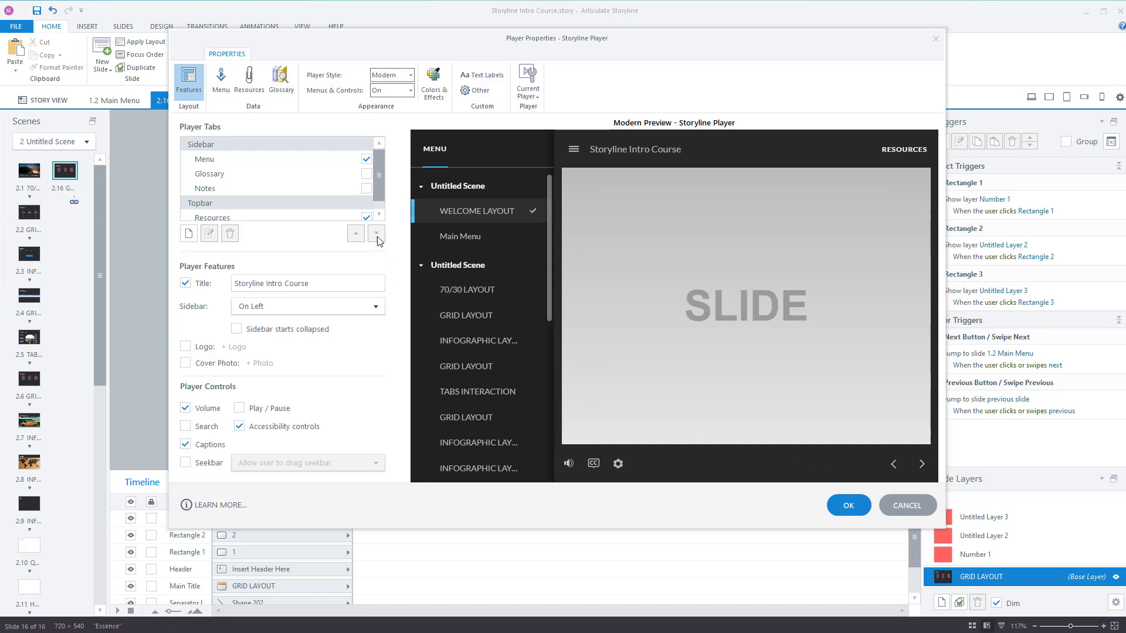
Step: Remove the Menu and Resources tabs from the player
click(367, 160)
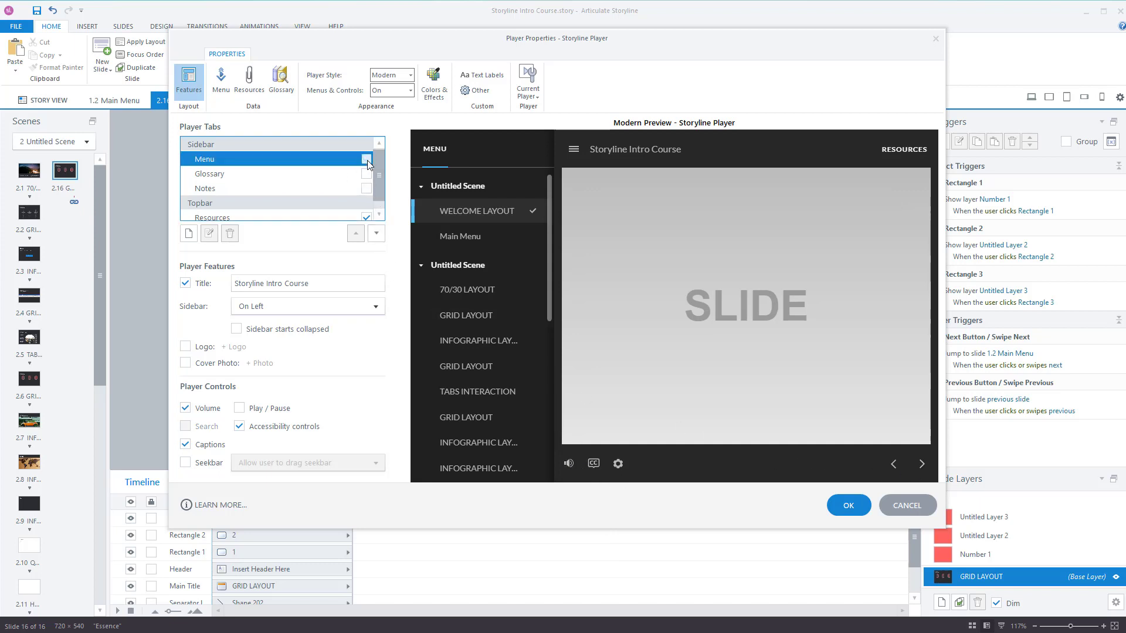
click(367, 159)
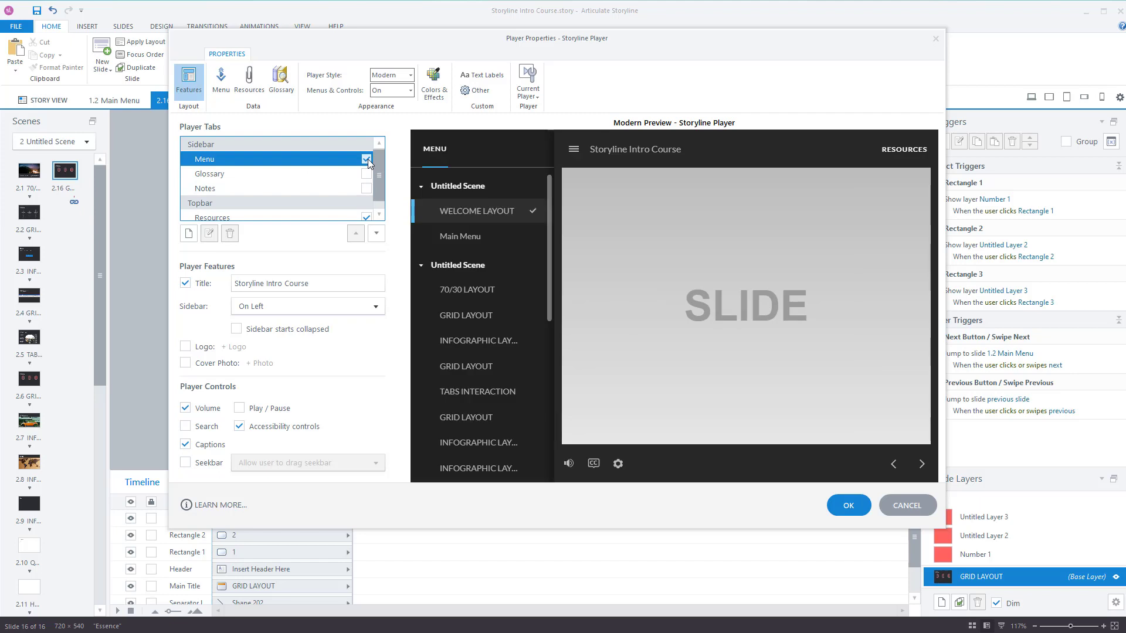
click(366, 160)
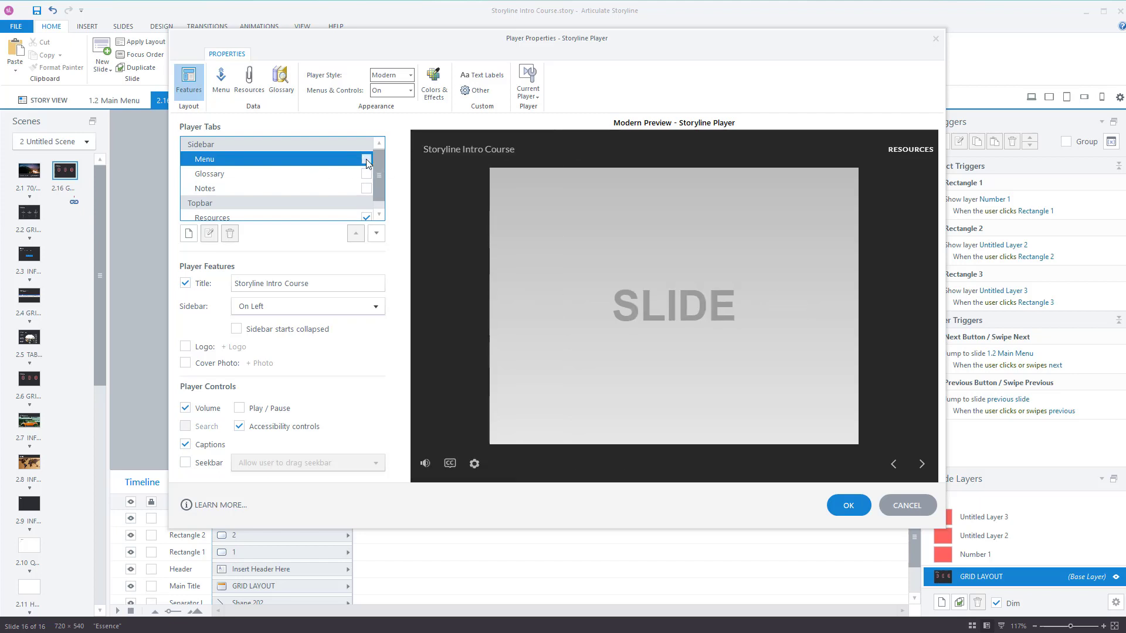
click(366, 160)
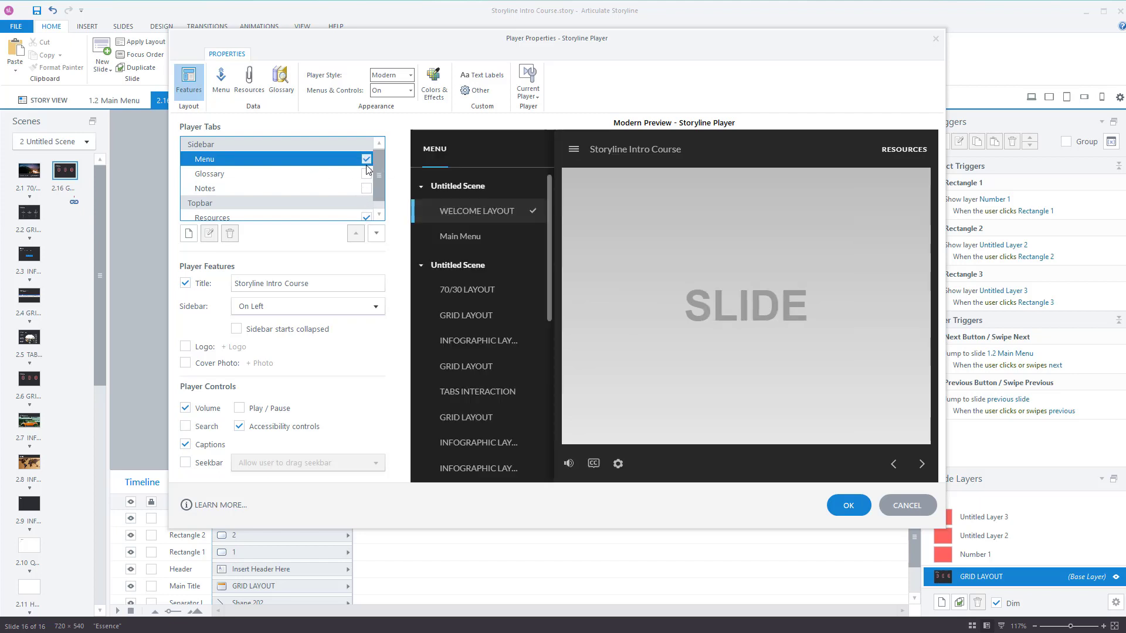
click(366, 160)
scroll(376, 188, down, 1)
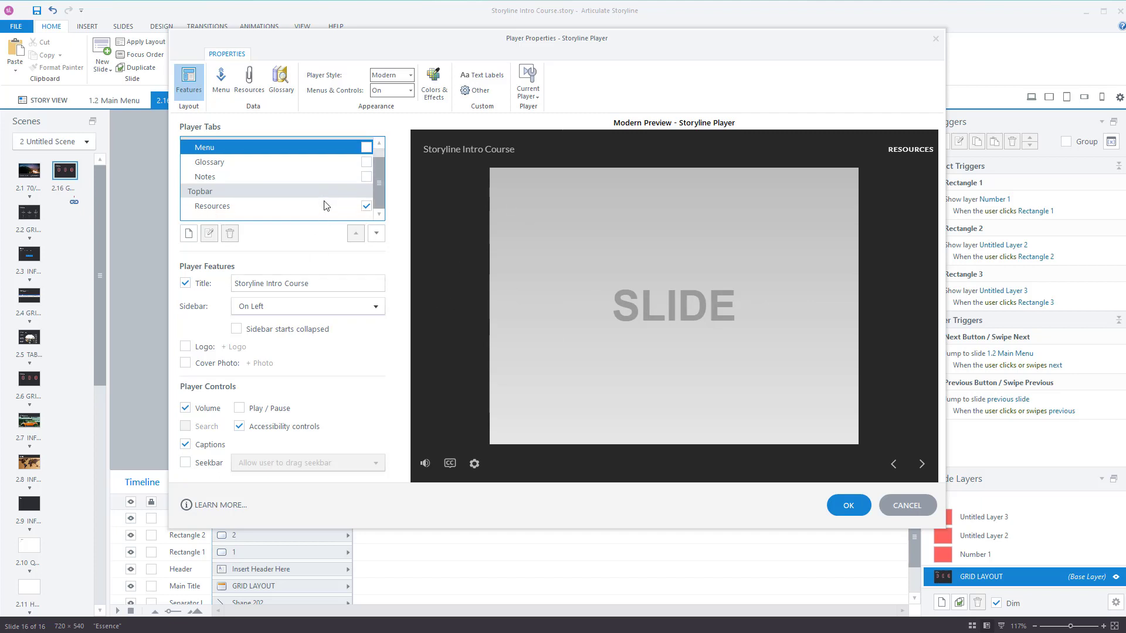
click(366, 204)
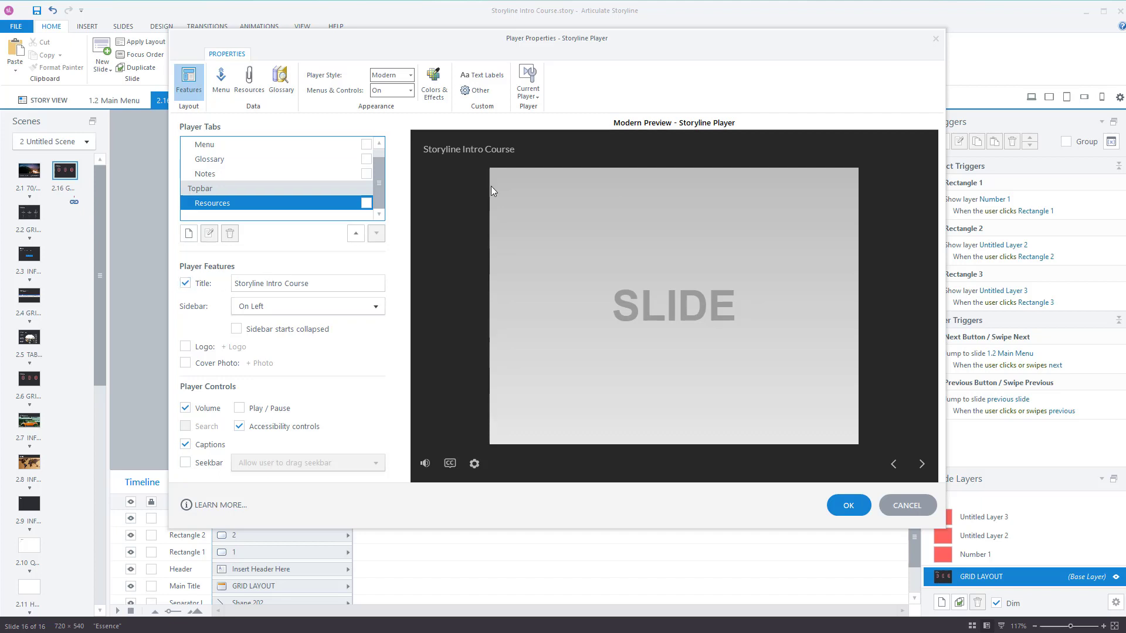
Step: Turn off the course title, accessibility controls and captions, then apply the settings
click(187, 285)
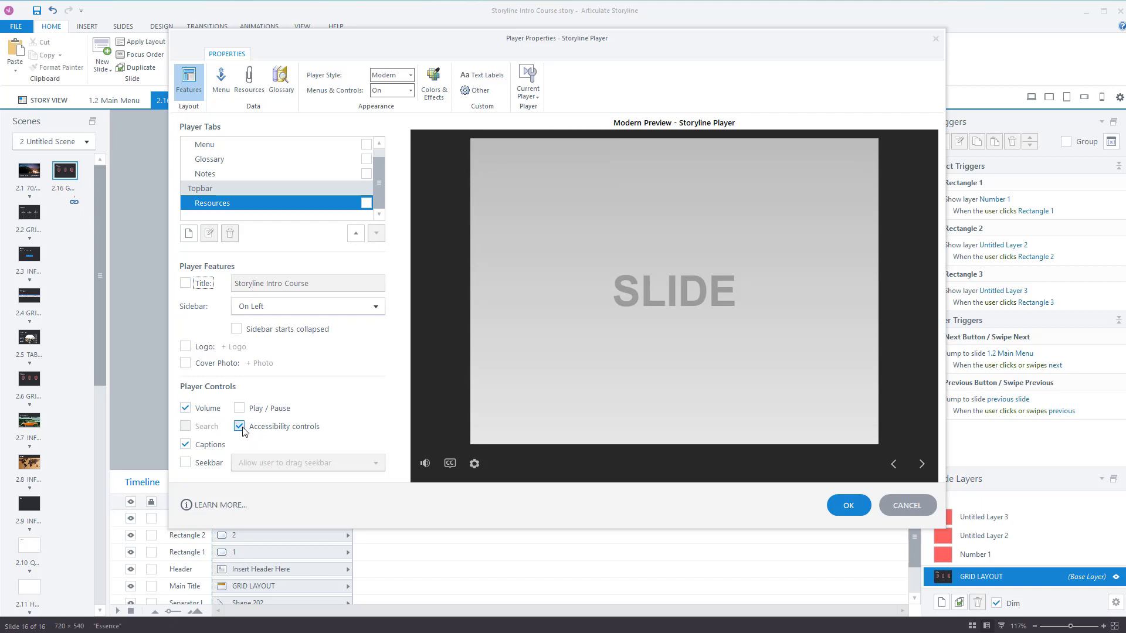
click(474, 463)
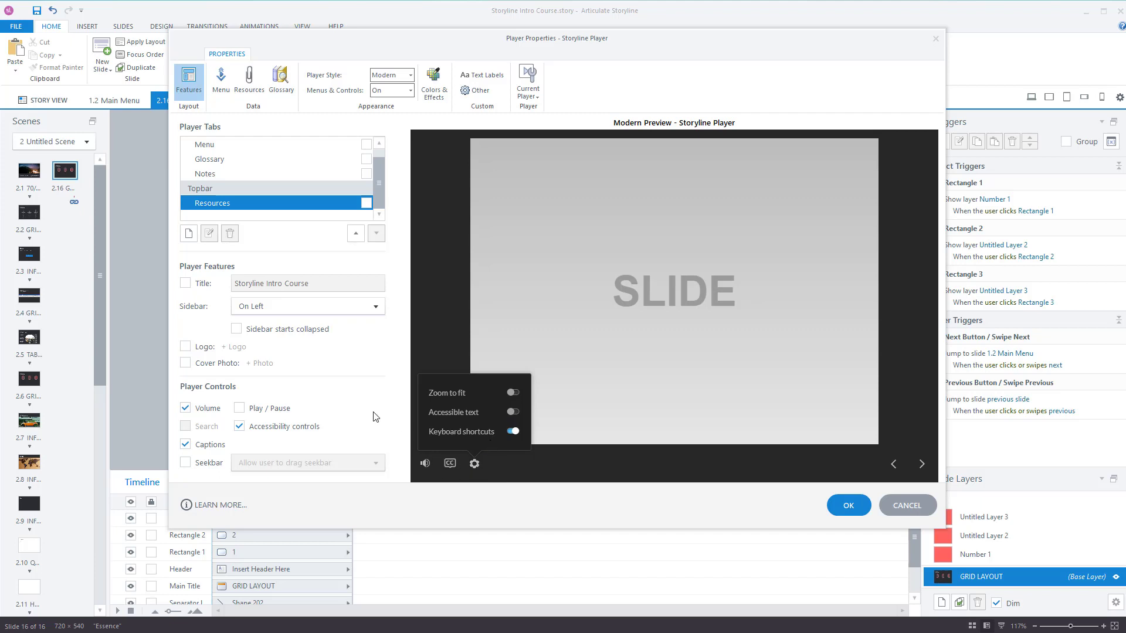
click(282, 426)
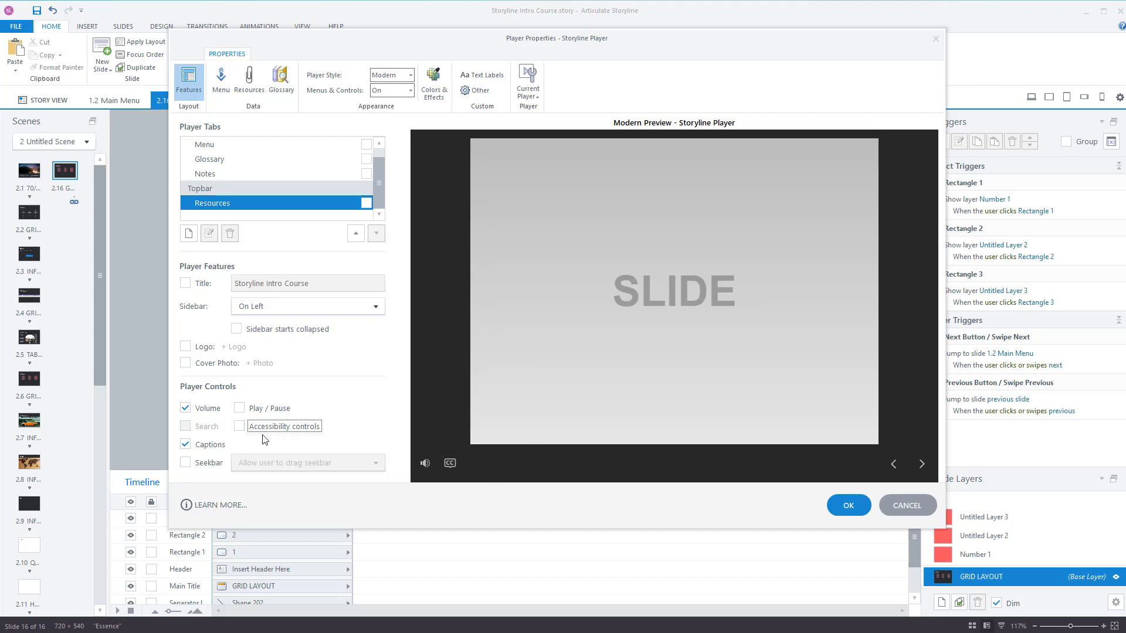
click(186, 446)
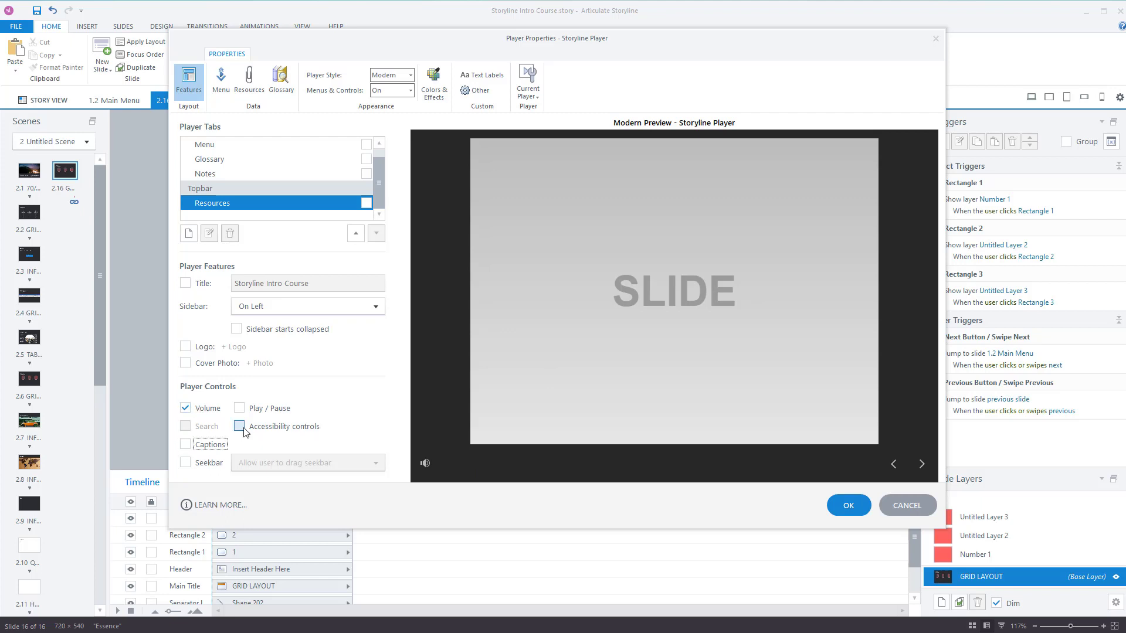
click(855, 507)
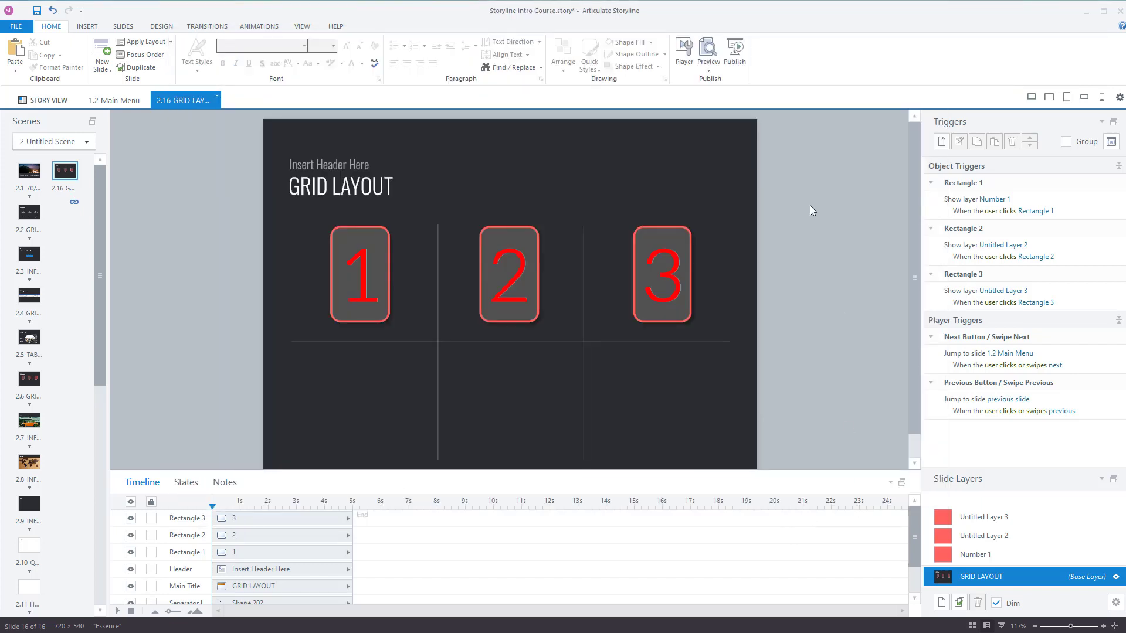
Step: Reopen Player Properties and re-enable the Resources tab
click(682, 58)
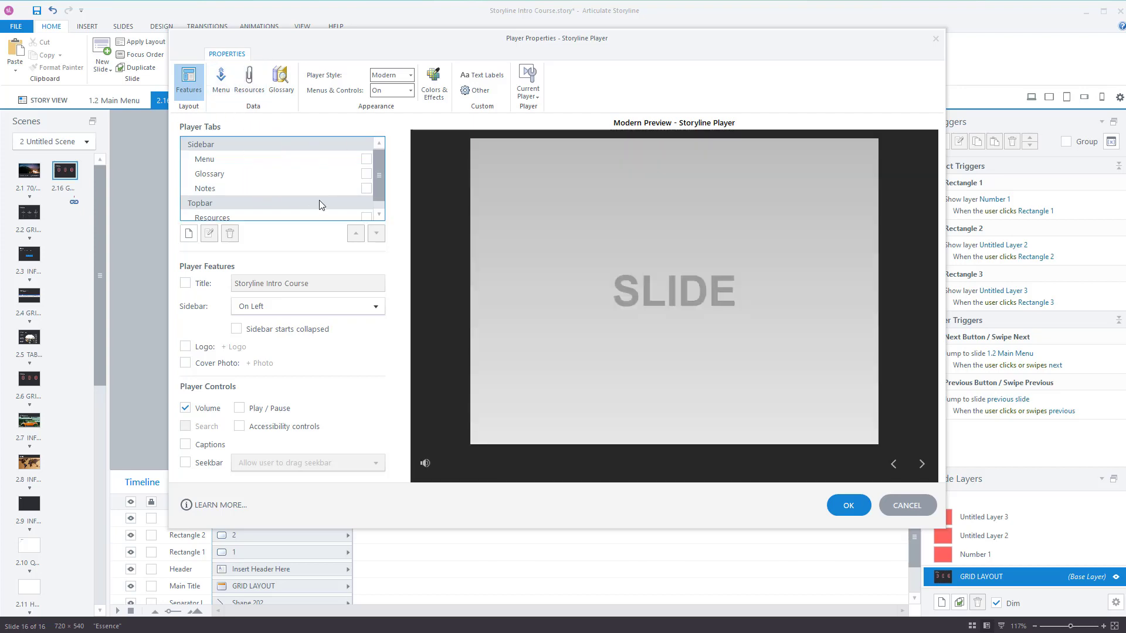
scroll(319, 199, down, 1)
click(366, 203)
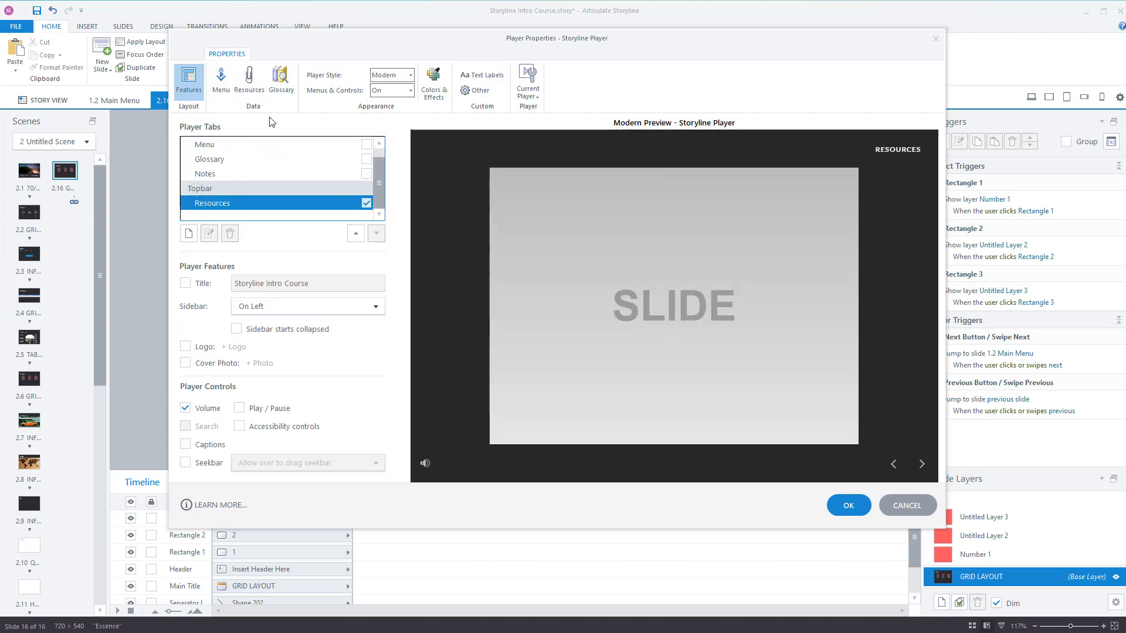
Step: View the empty Resources list and cancel adding a file resource
click(250, 85)
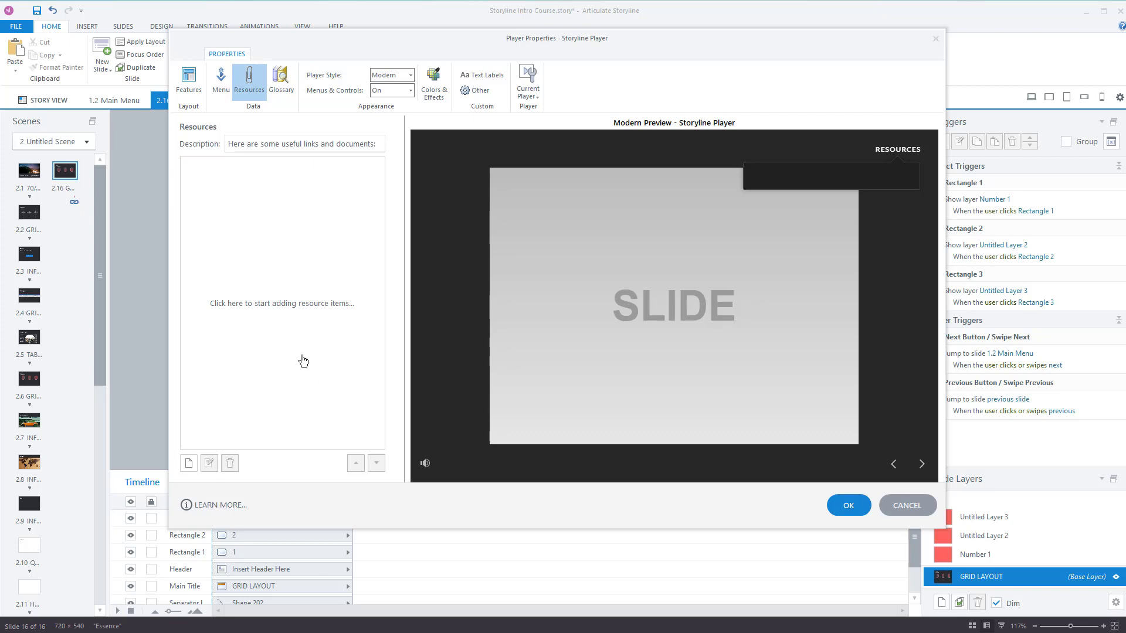
click(189, 463)
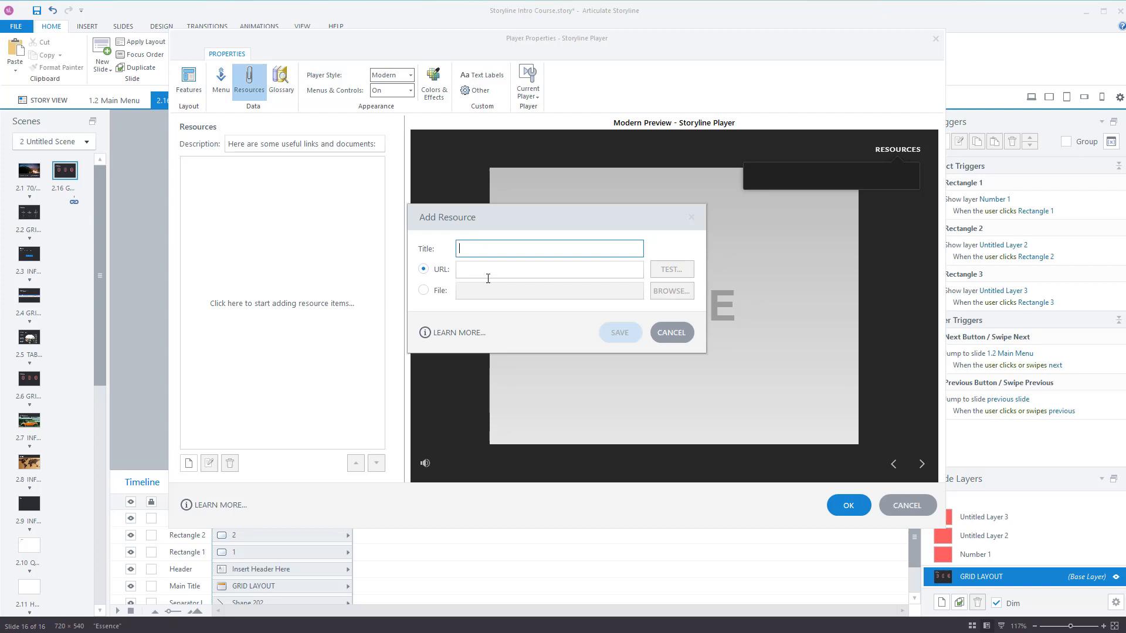
click(423, 290)
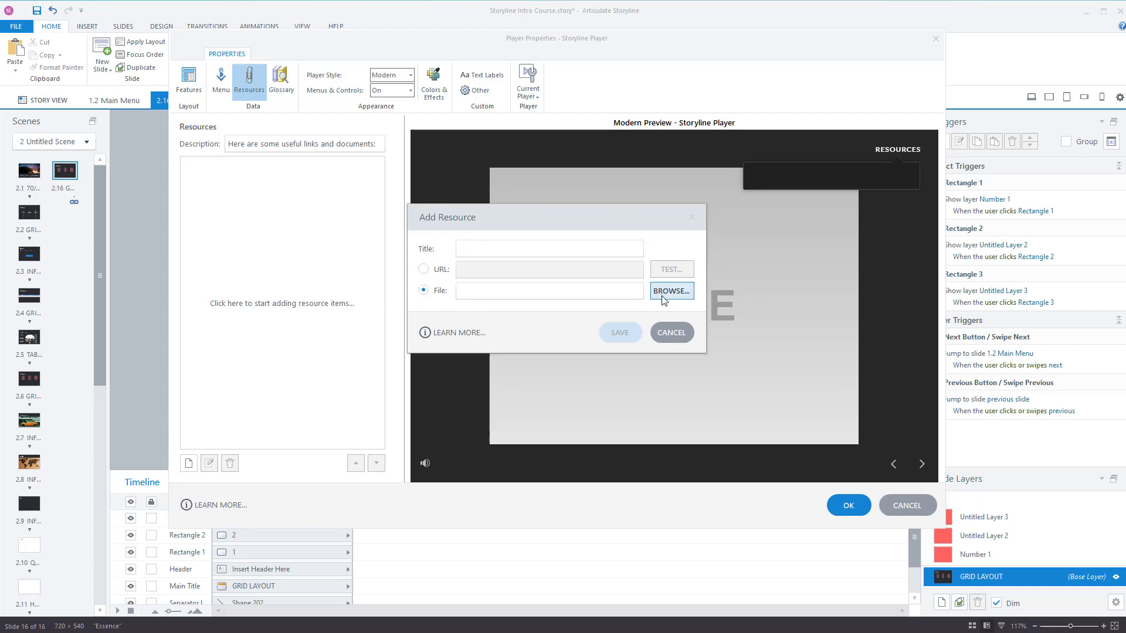
click(670, 333)
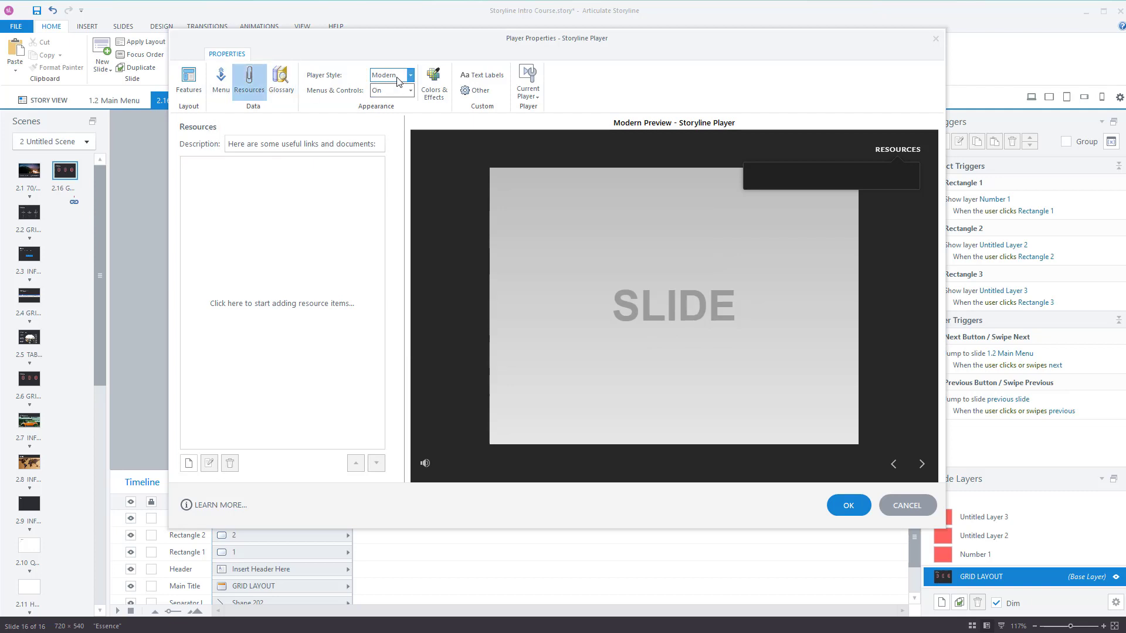
Step: Turn the menu sidebar and course title back on in the player features
click(188, 81)
click(366, 160)
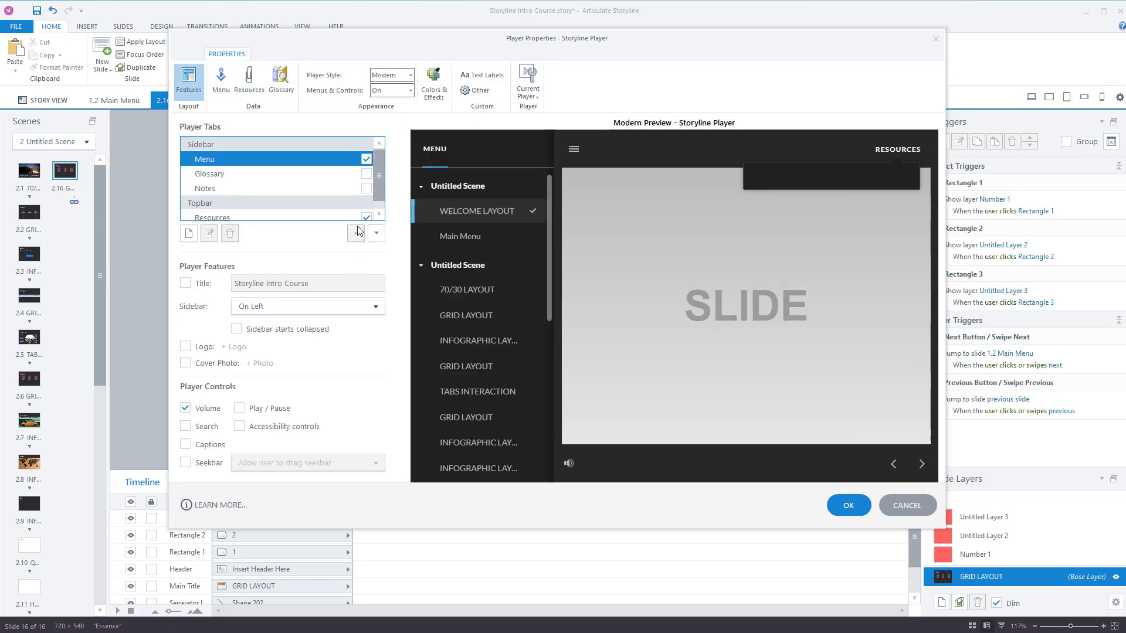
click(185, 283)
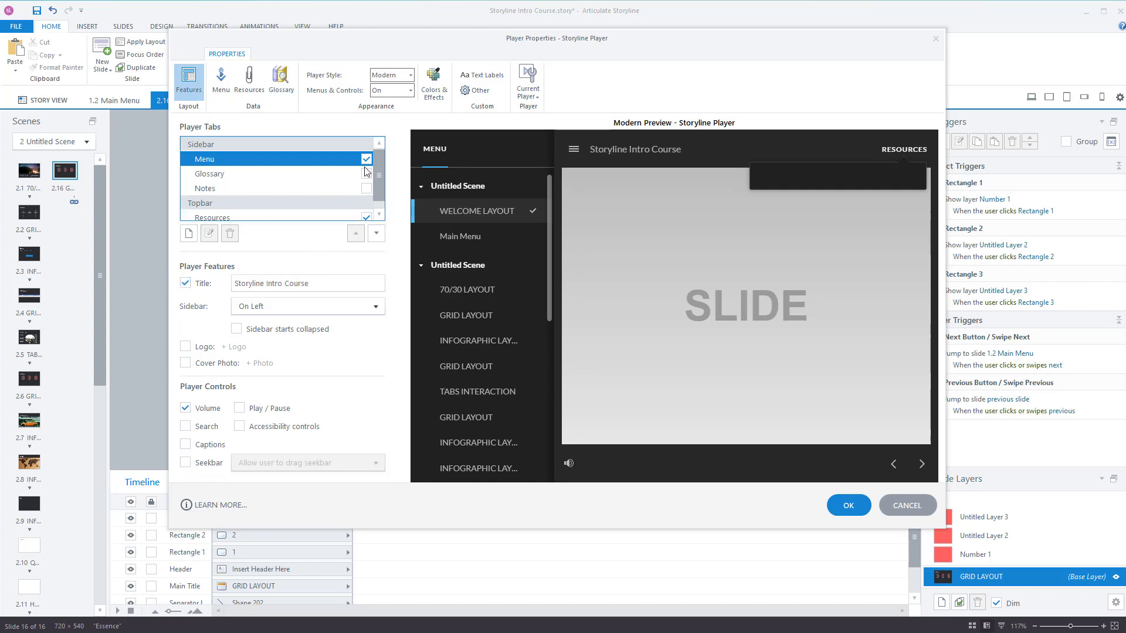
Step: Keep the Modern player style with Menus & Controls set to On
click(412, 77)
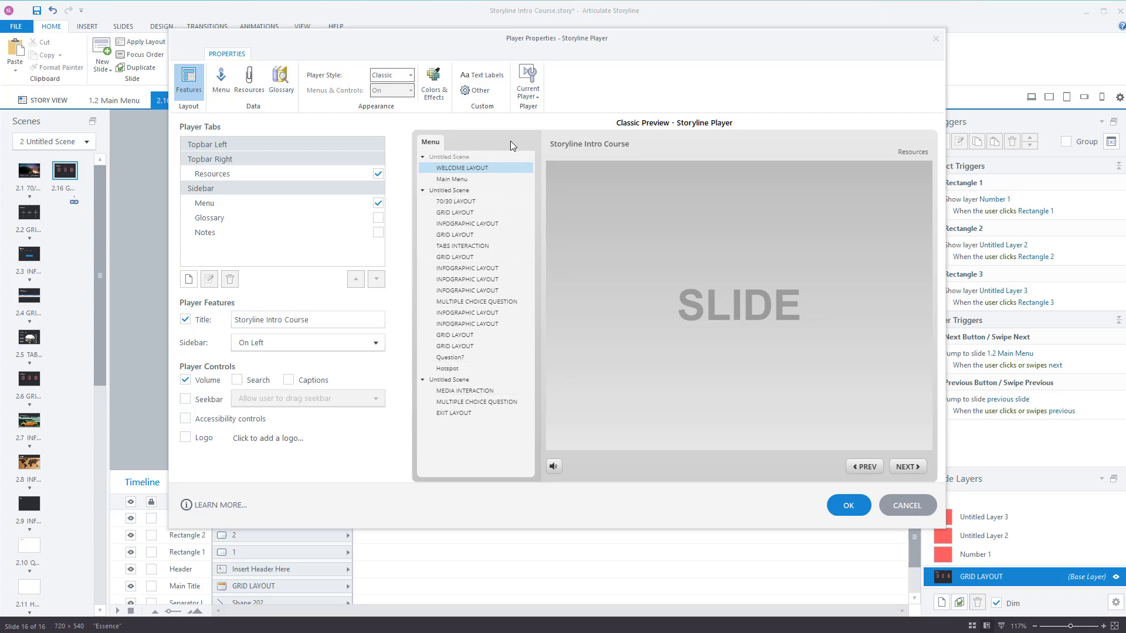
click(411, 75)
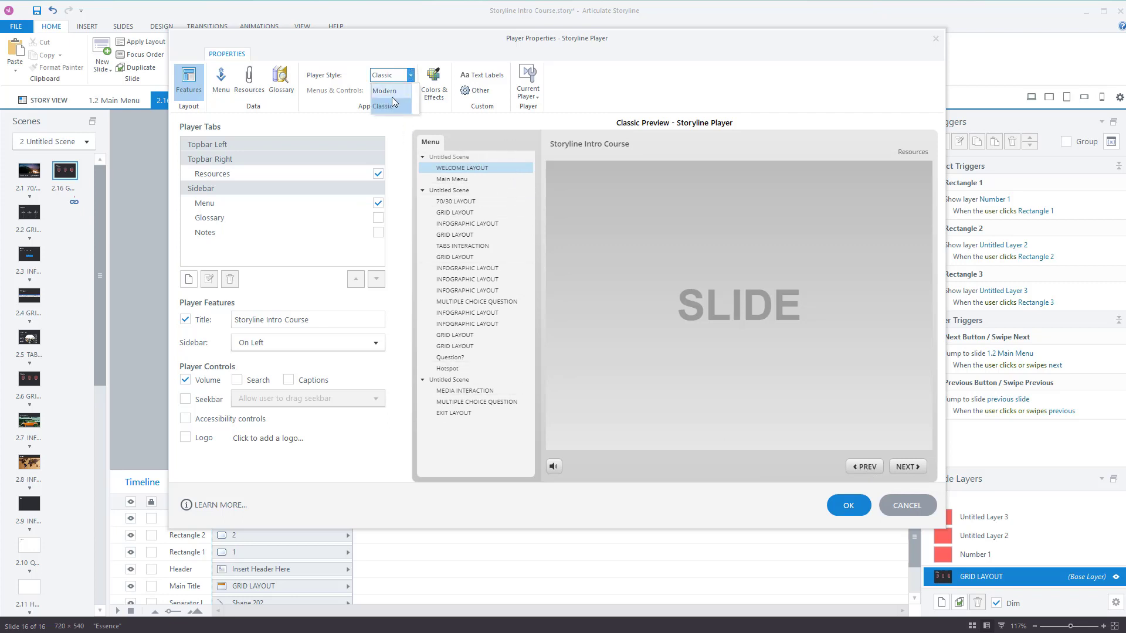
click(389, 91)
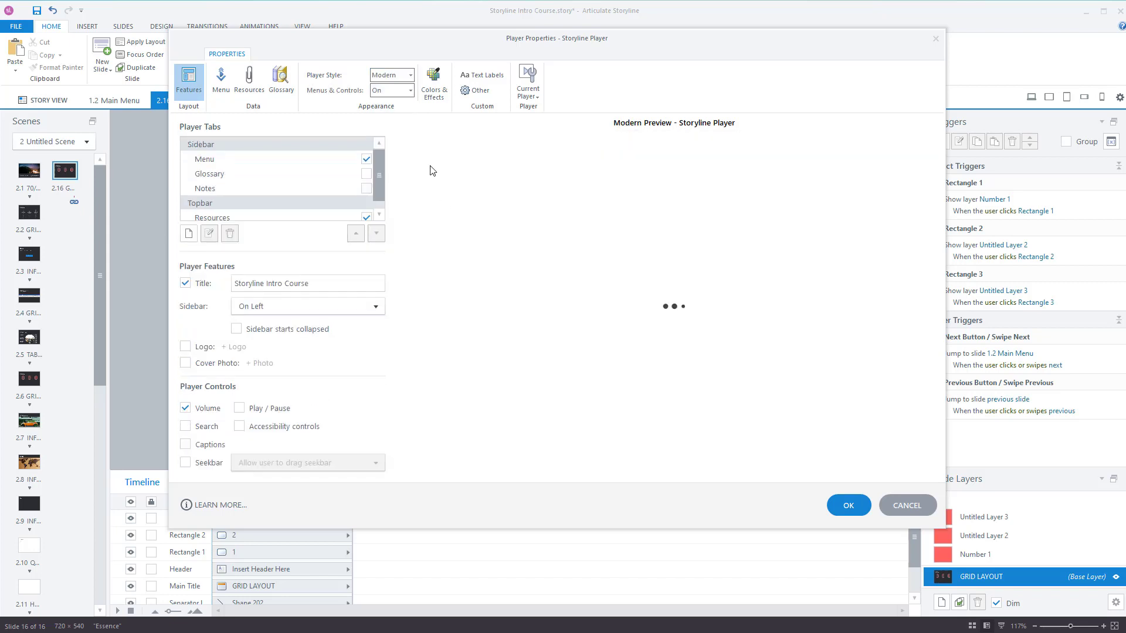
click(411, 91)
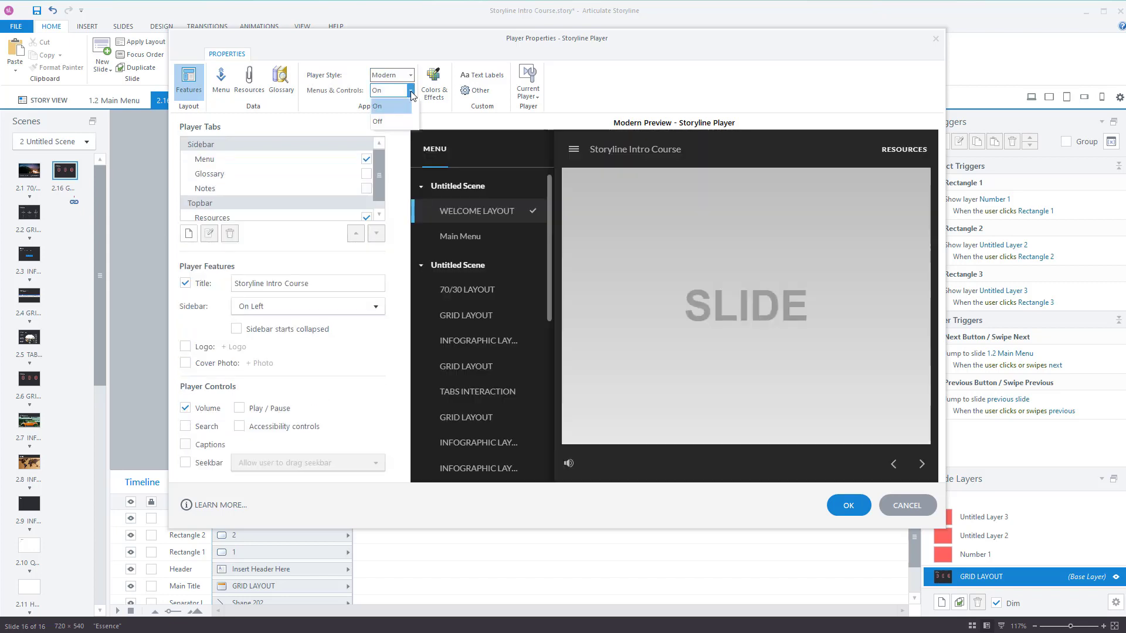
click(387, 121)
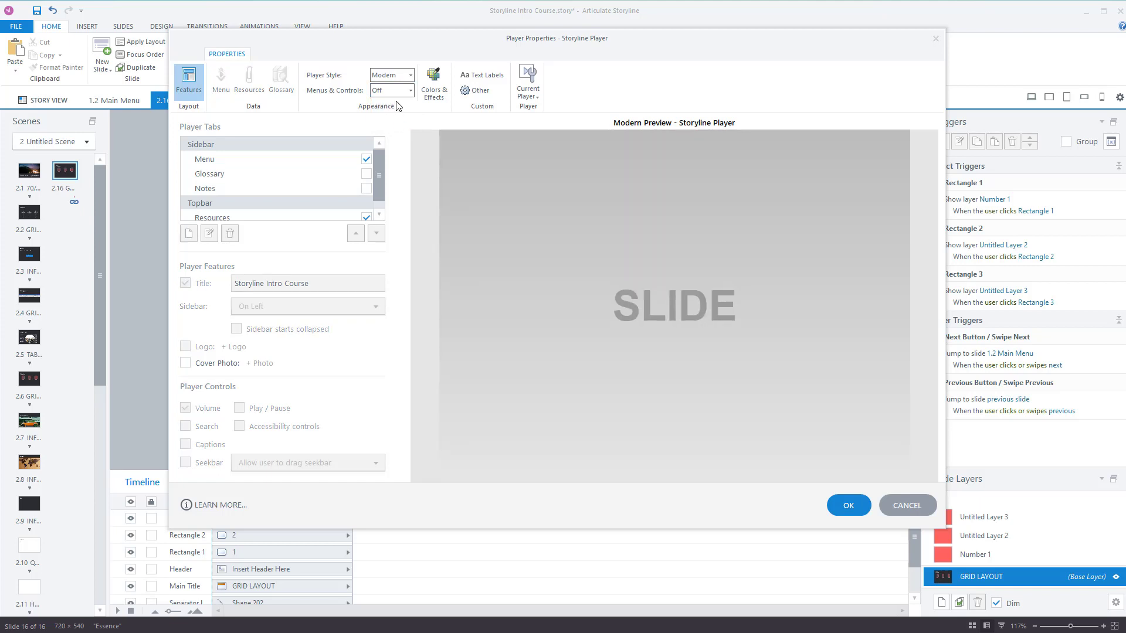
click(398, 97)
click(402, 110)
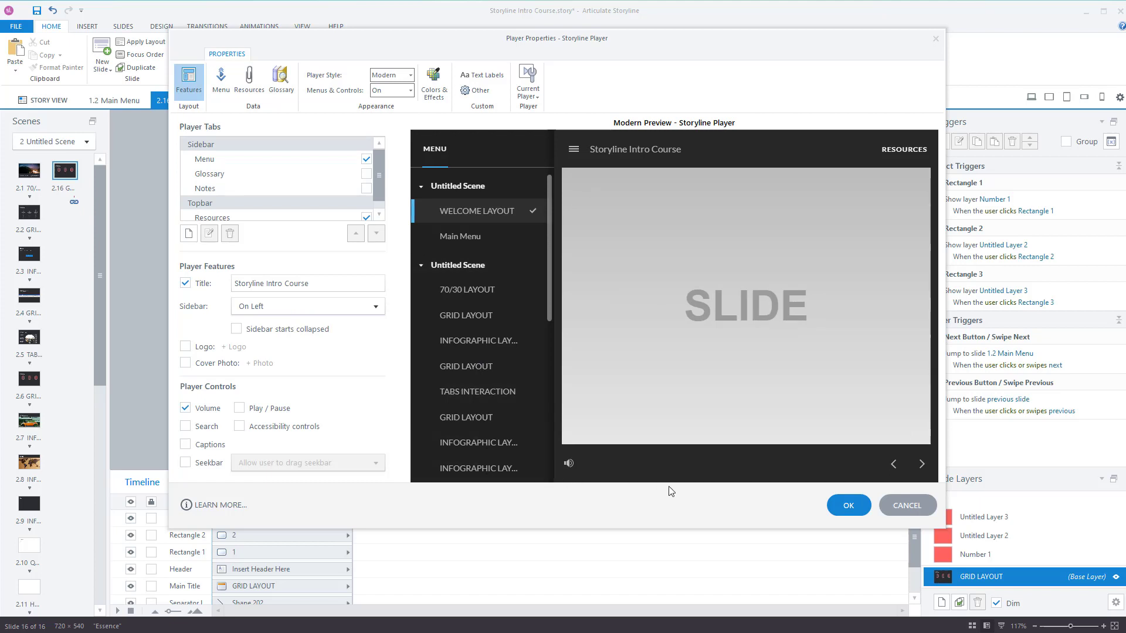
Step: Switch the player colours to a Custom scheme with an olive-brown background colour
click(437, 91)
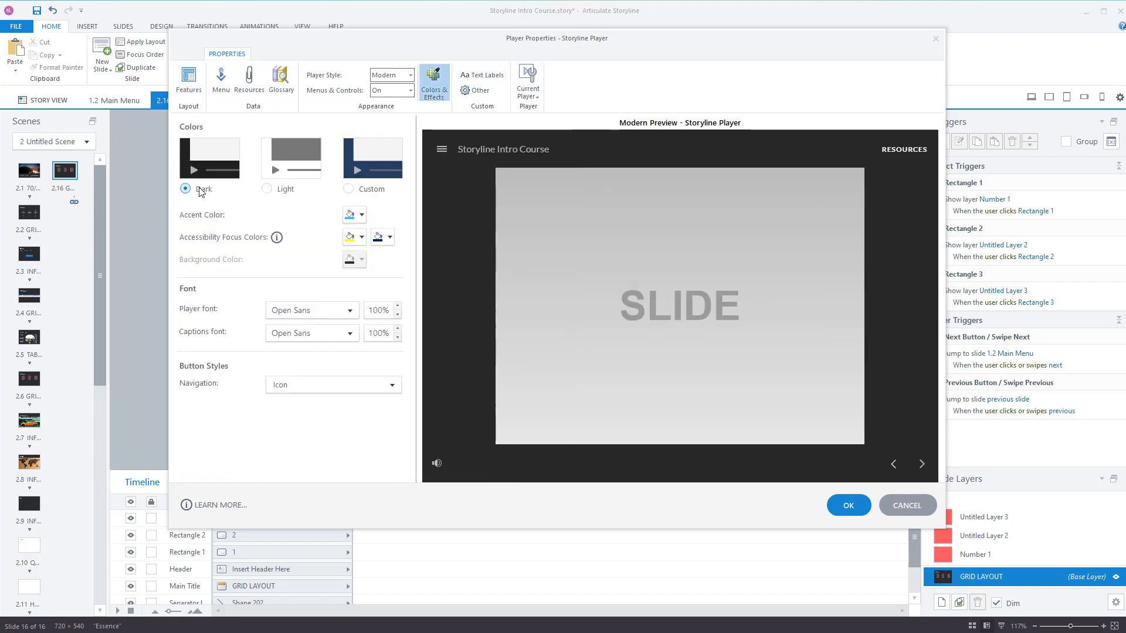
click(271, 189)
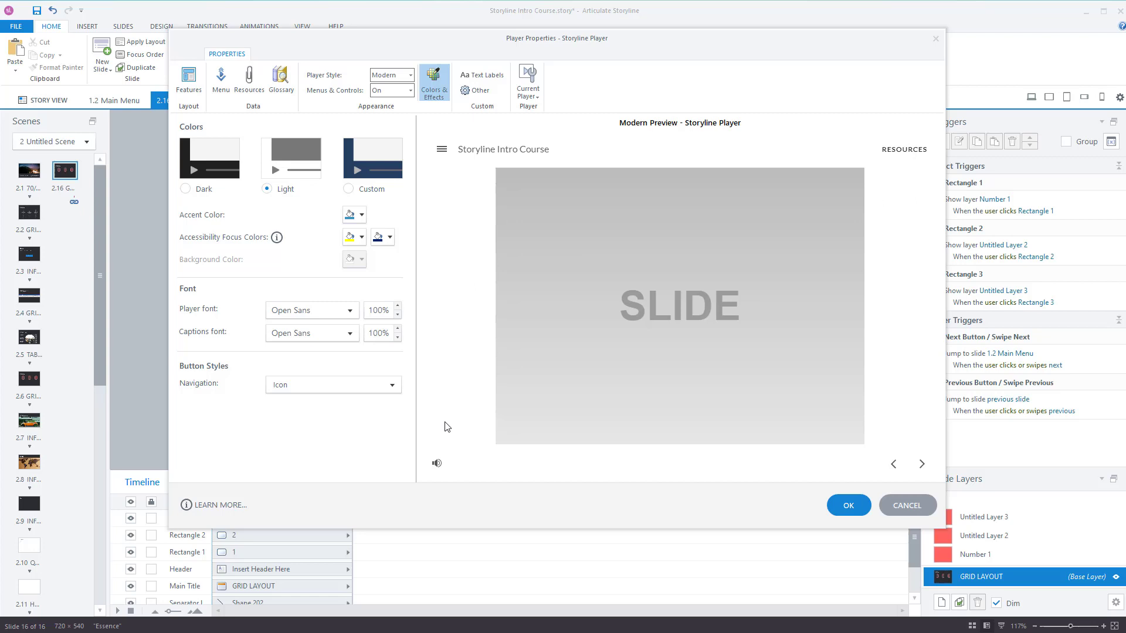
click(348, 189)
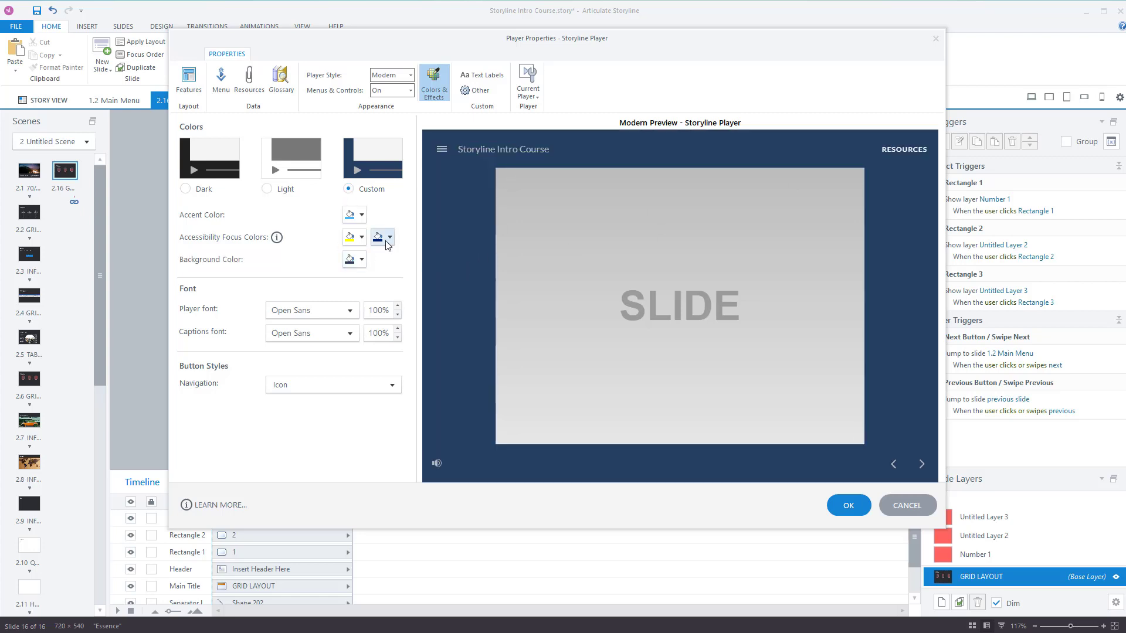
click(361, 260)
click(397, 283)
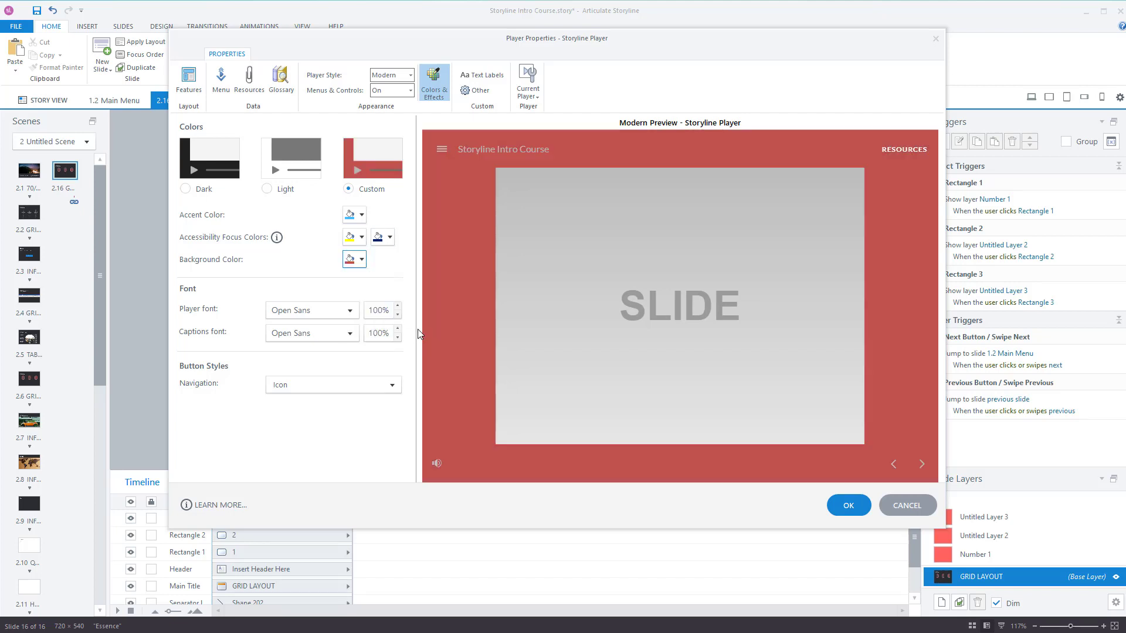
click(361, 259)
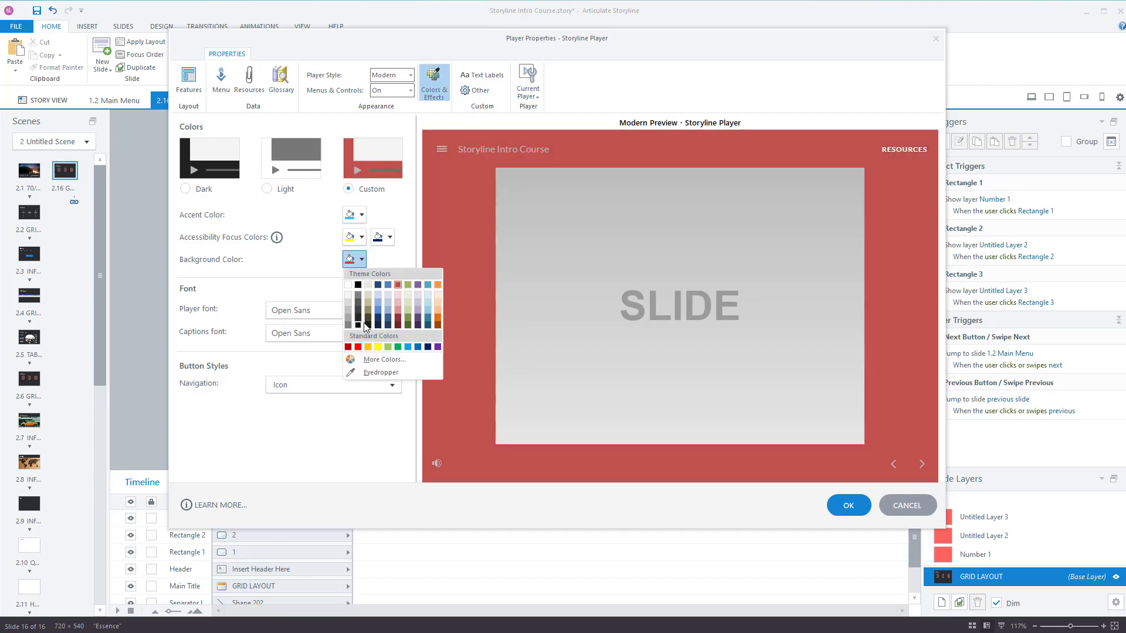
click(366, 309)
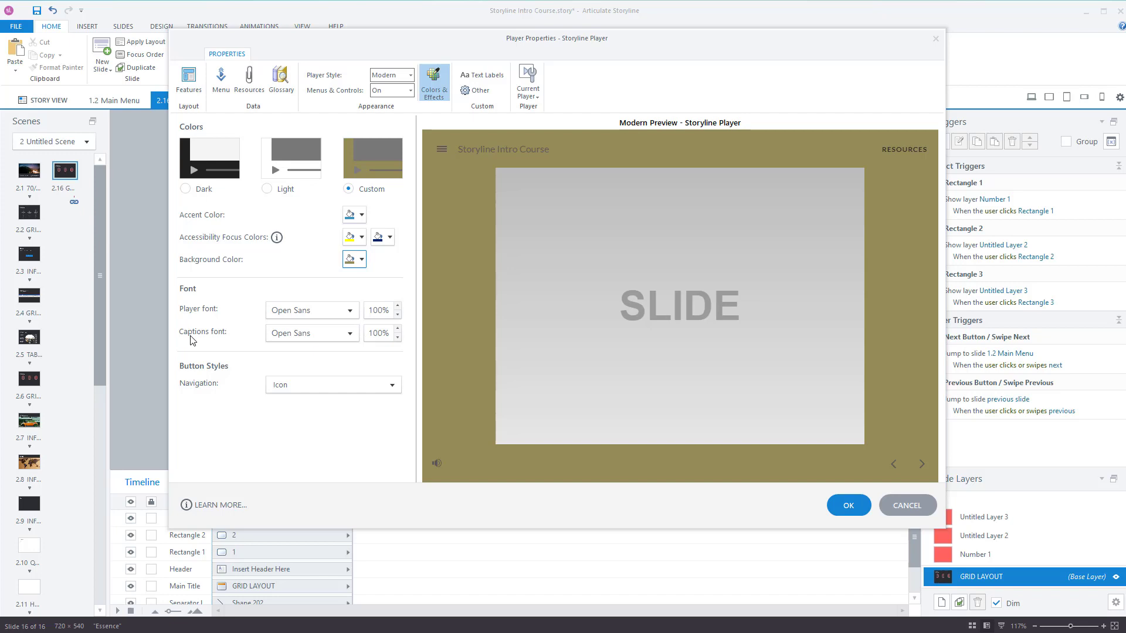
click(339, 386)
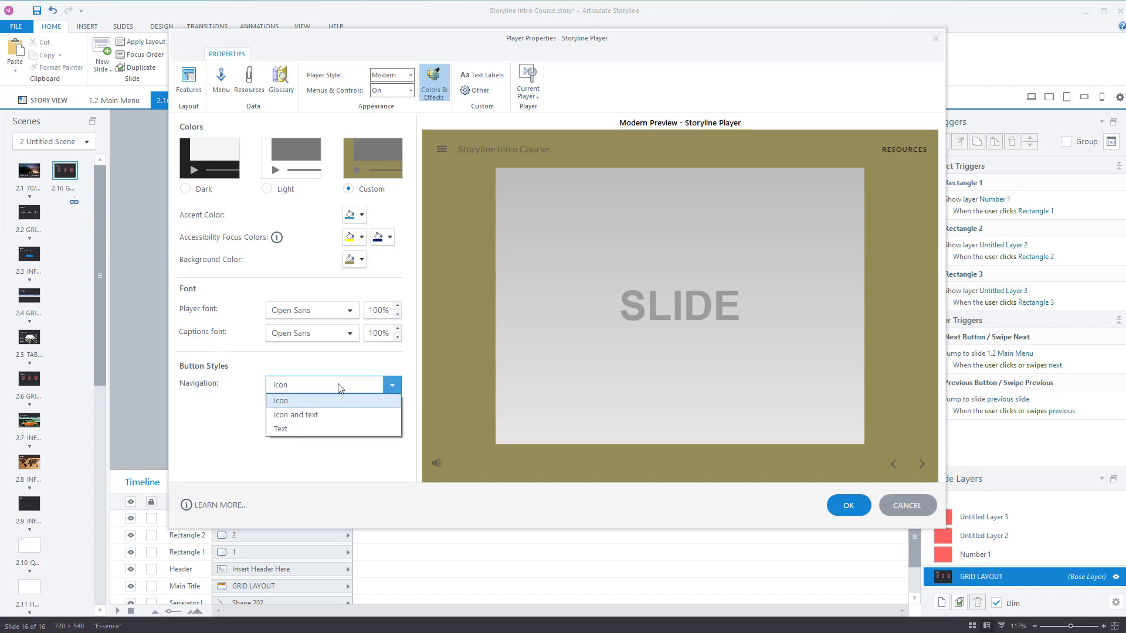
click(306, 429)
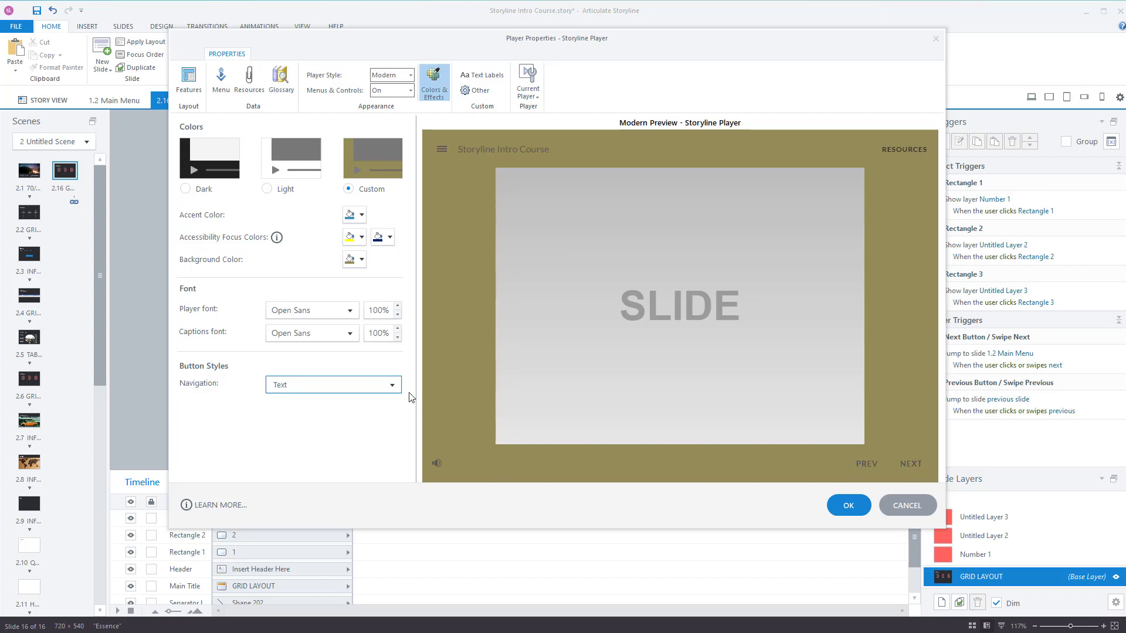
click(391, 385)
click(317, 414)
click(319, 387)
click(302, 399)
click(353, 390)
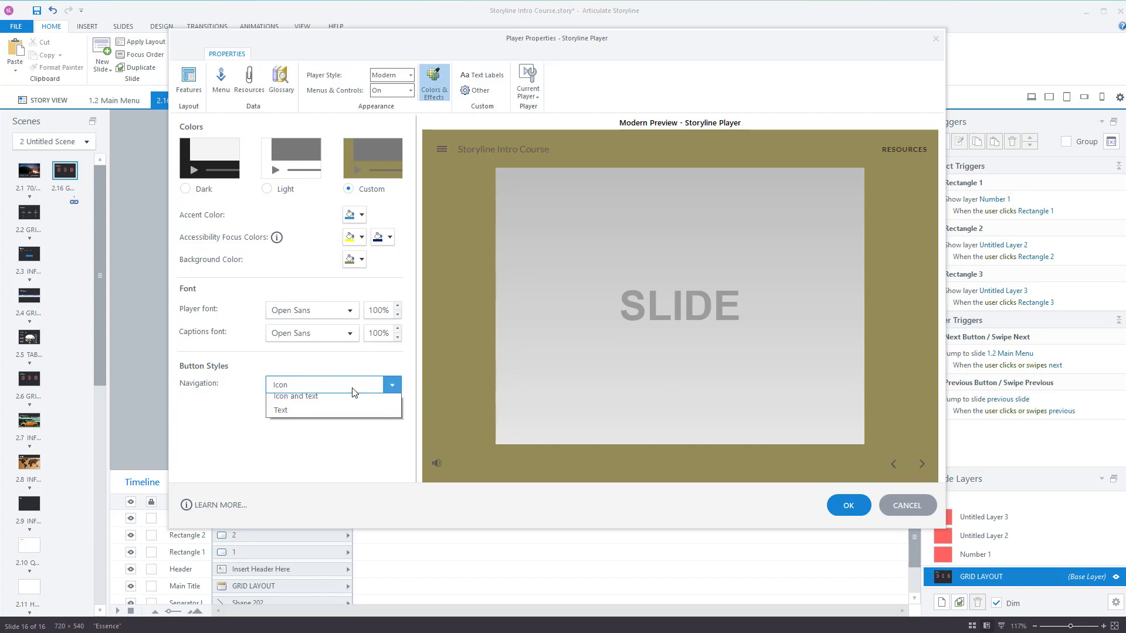
click(330, 431)
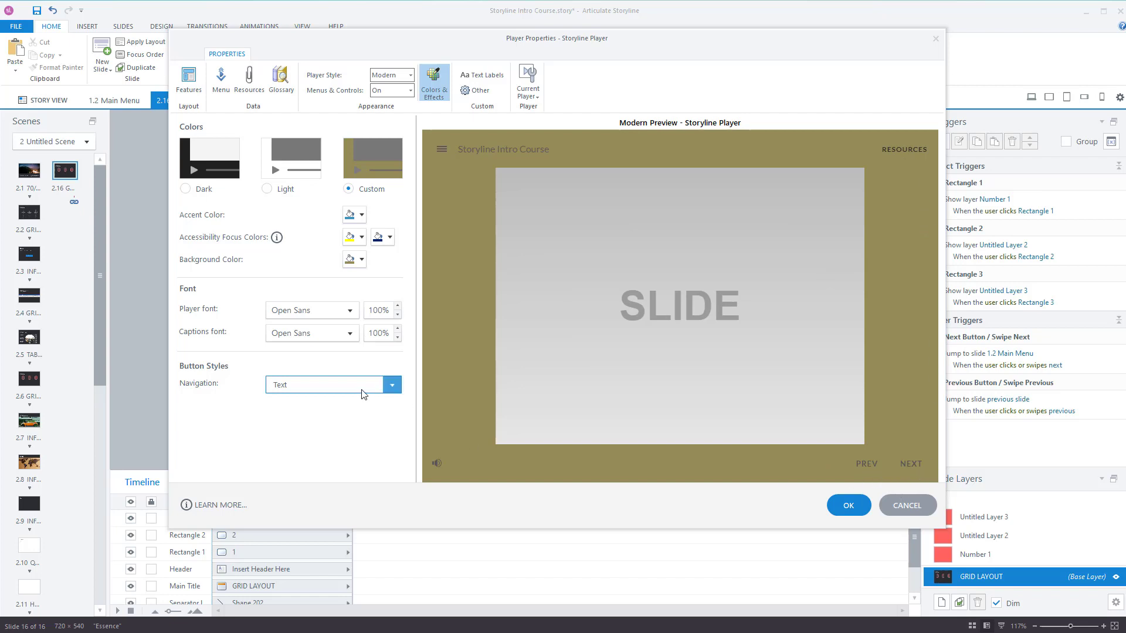
click(391, 384)
click(293, 403)
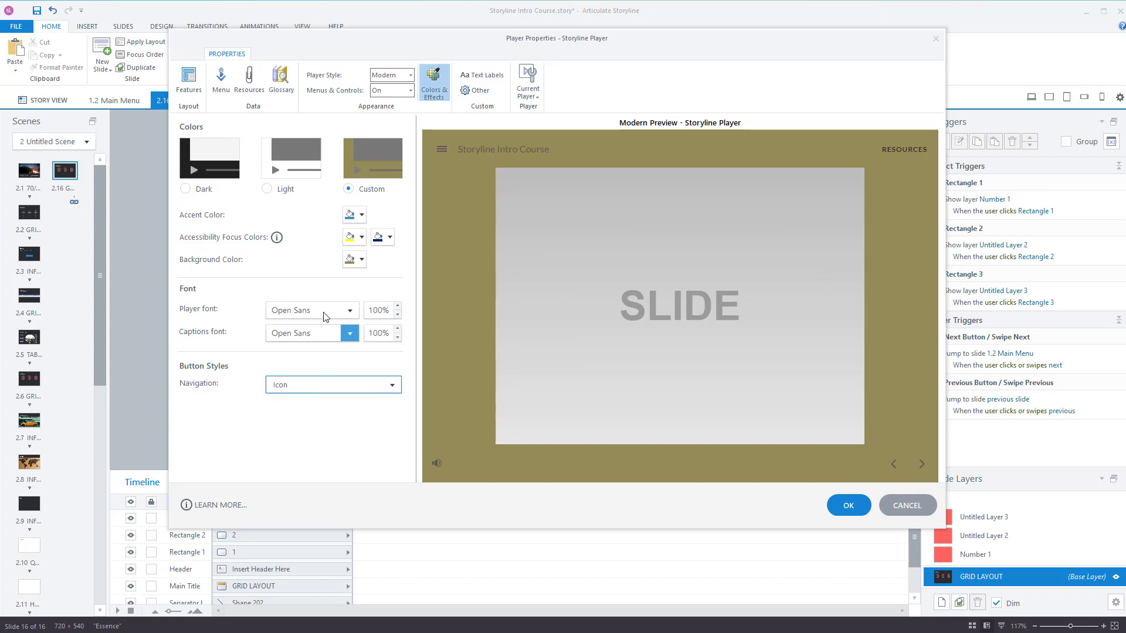
Step: Set the Dark colour scheme and hide the course title in the player features
click(200, 188)
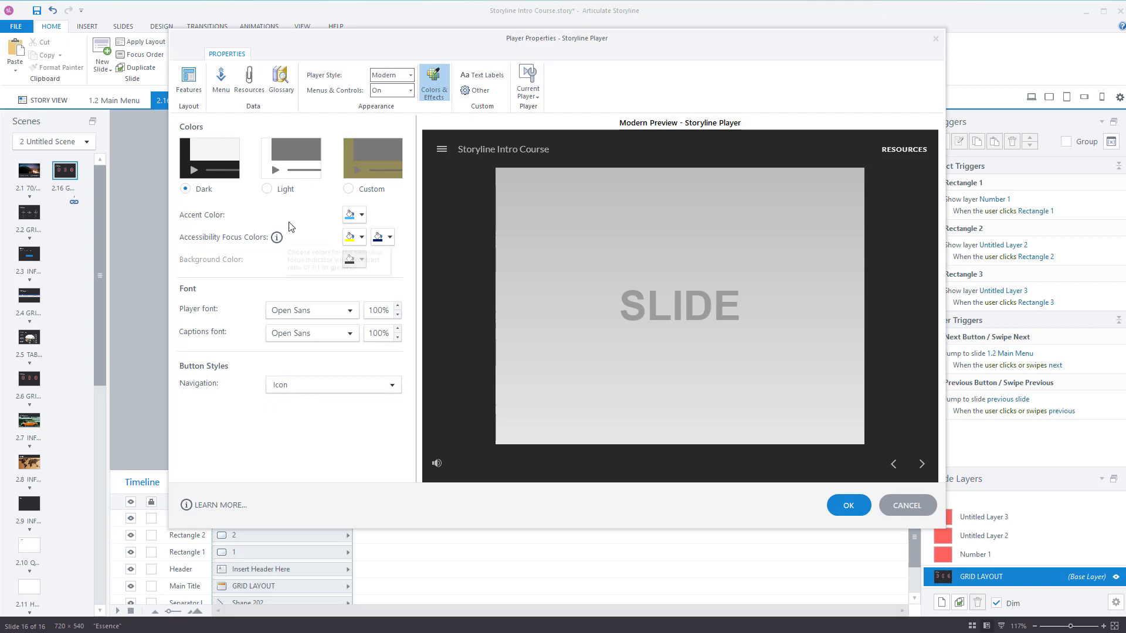
click(198, 82)
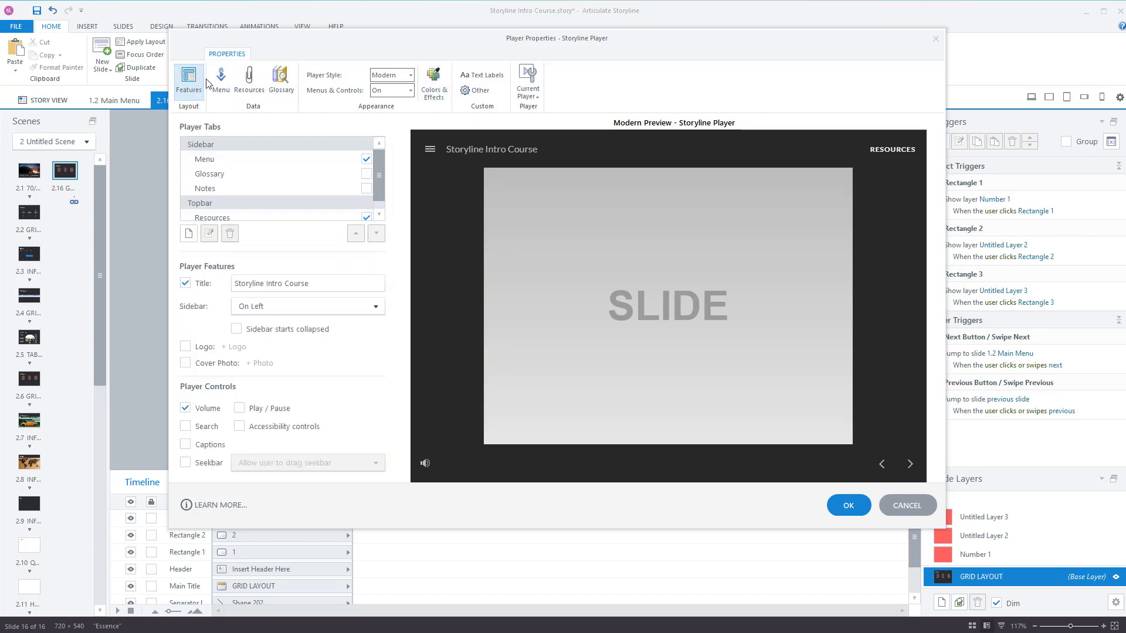
click(185, 283)
click(329, 159)
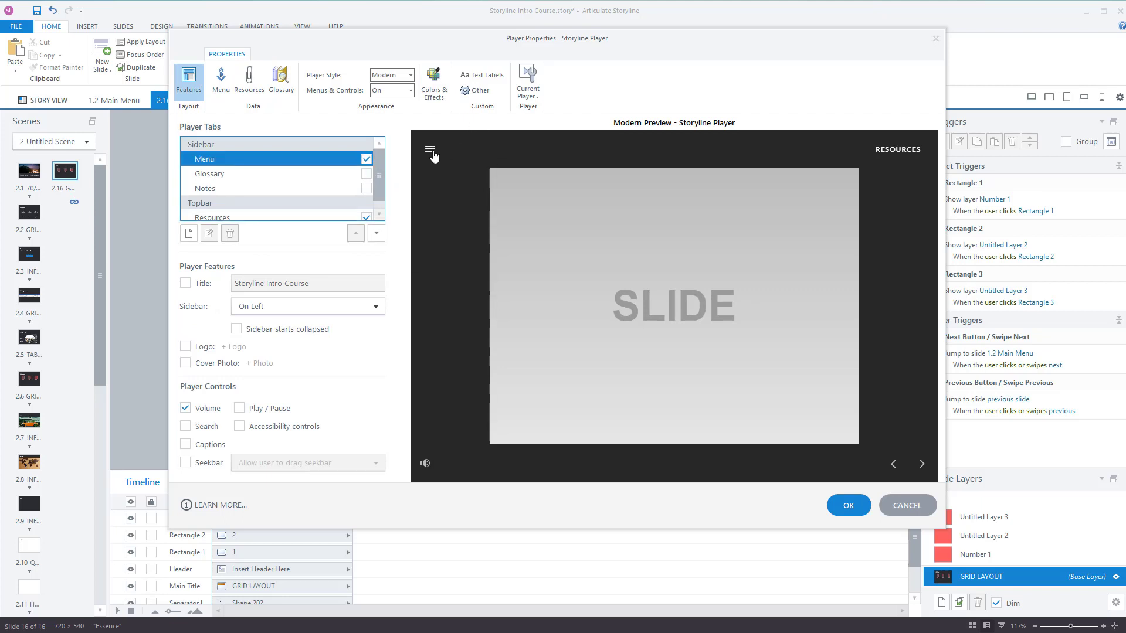
Step: Test the menu sidebar in the preview by expanding and collapsing it
click(430, 152)
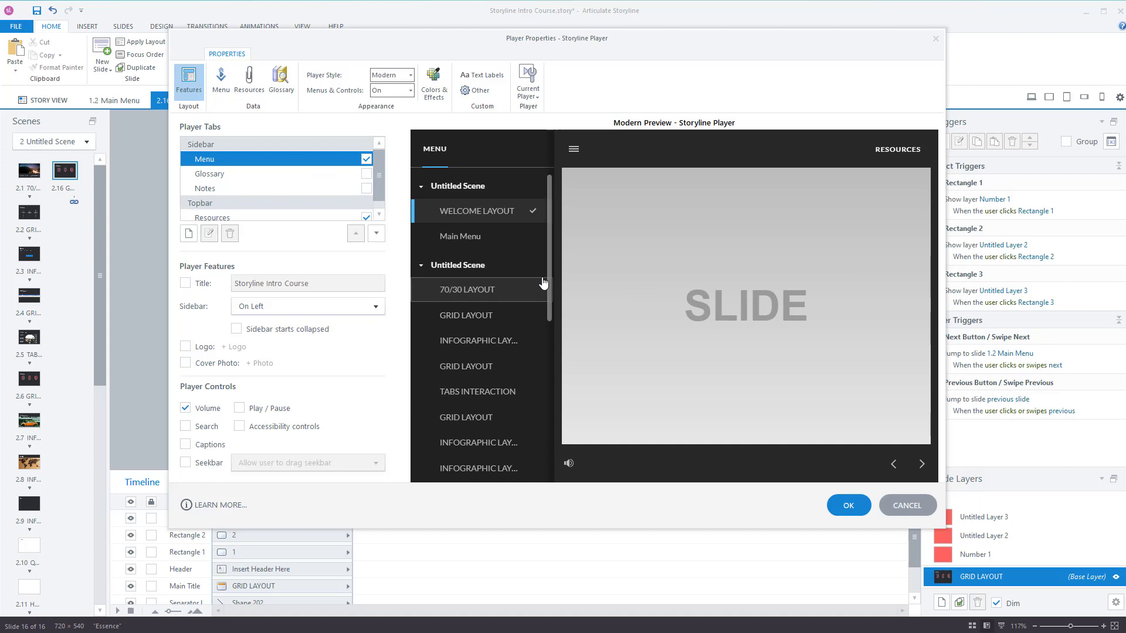
click(571, 152)
click(430, 152)
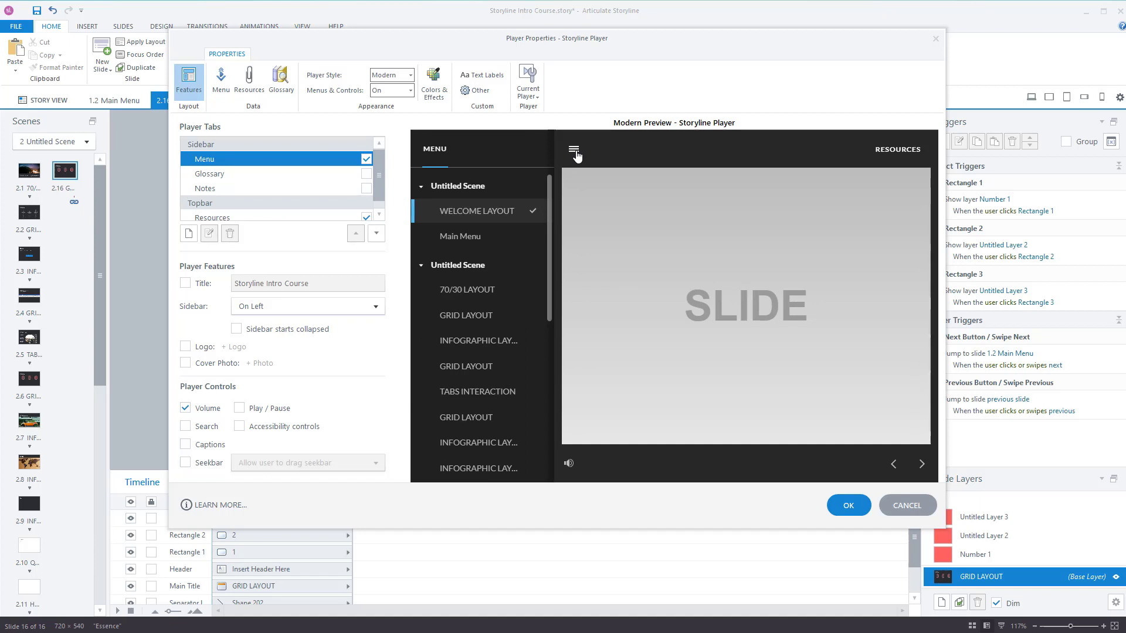
click(574, 151)
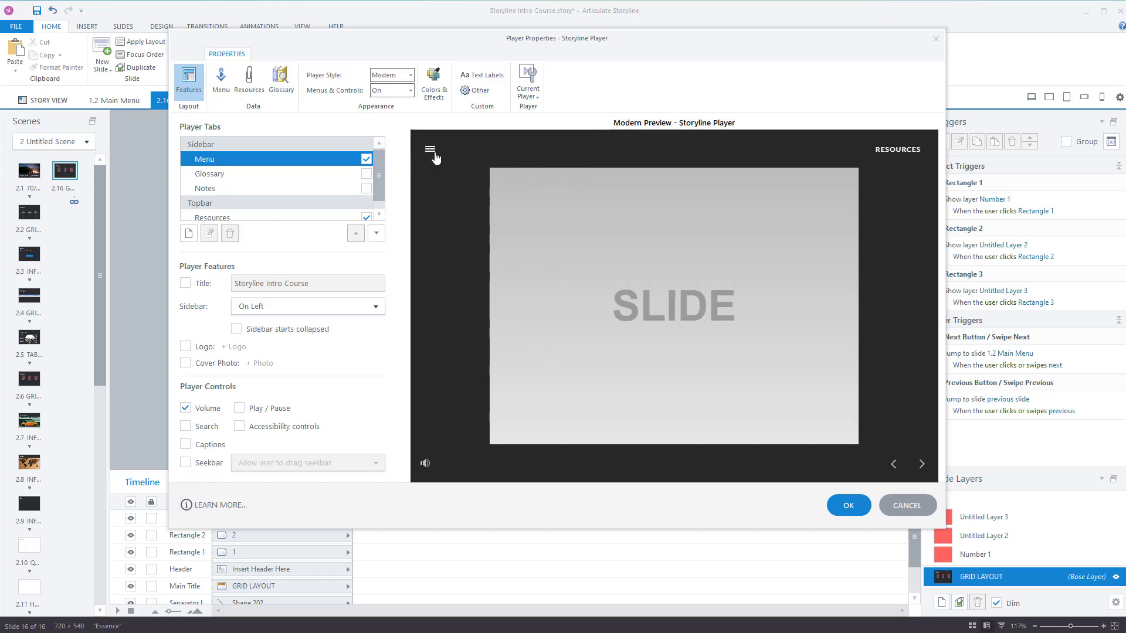
click(431, 150)
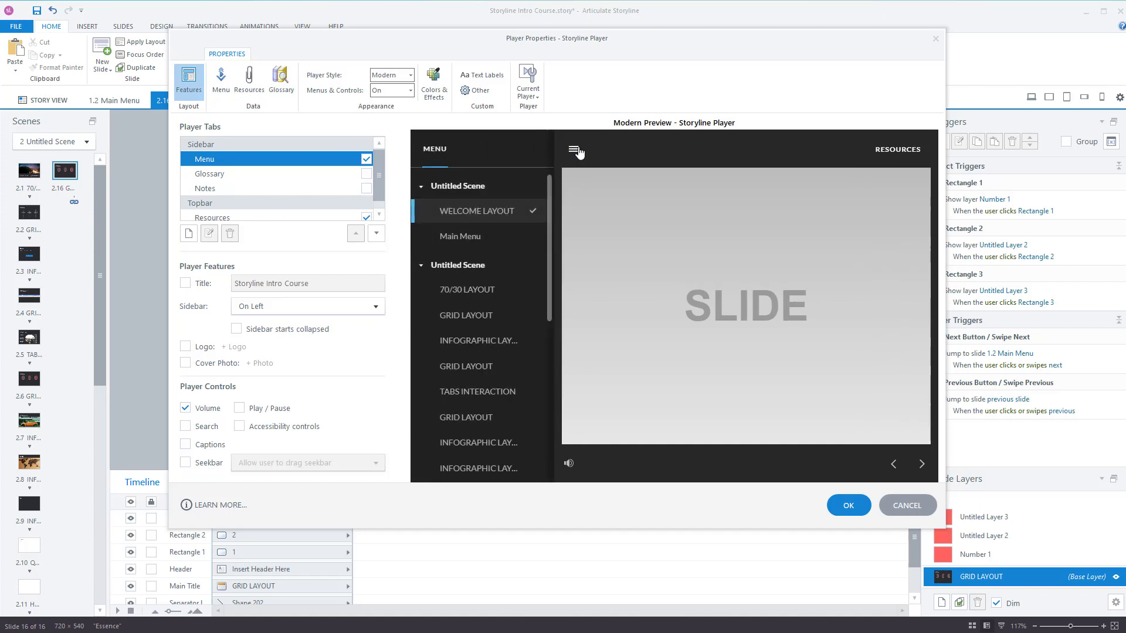
click(579, 152)
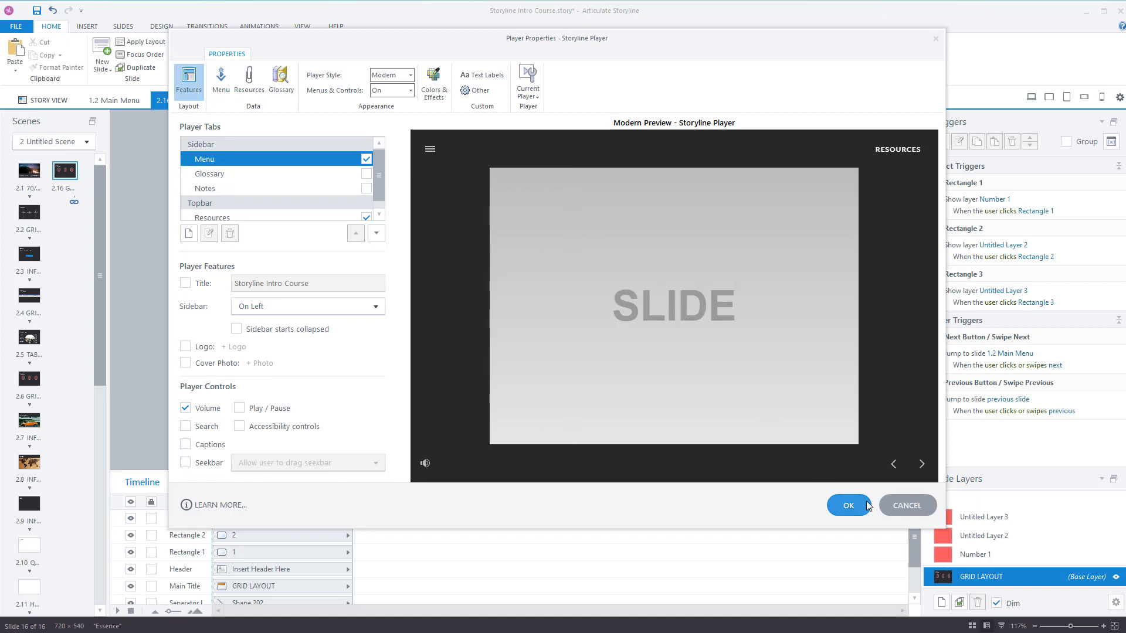